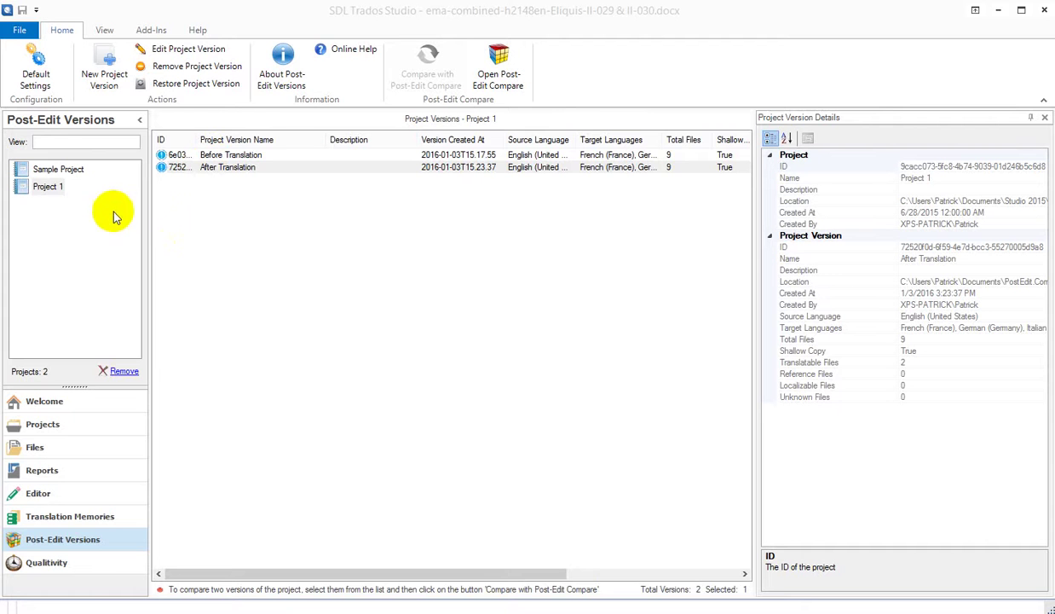
In the Projects view, select Project 1 and bring up its right-click actions
left_click(51, 426)
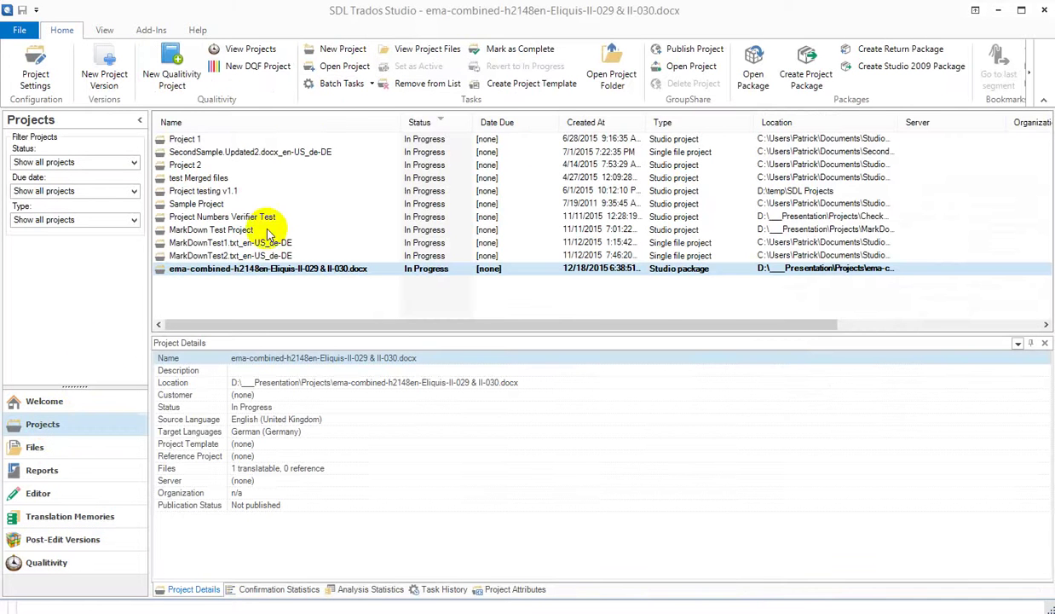
left_click(210, 140)
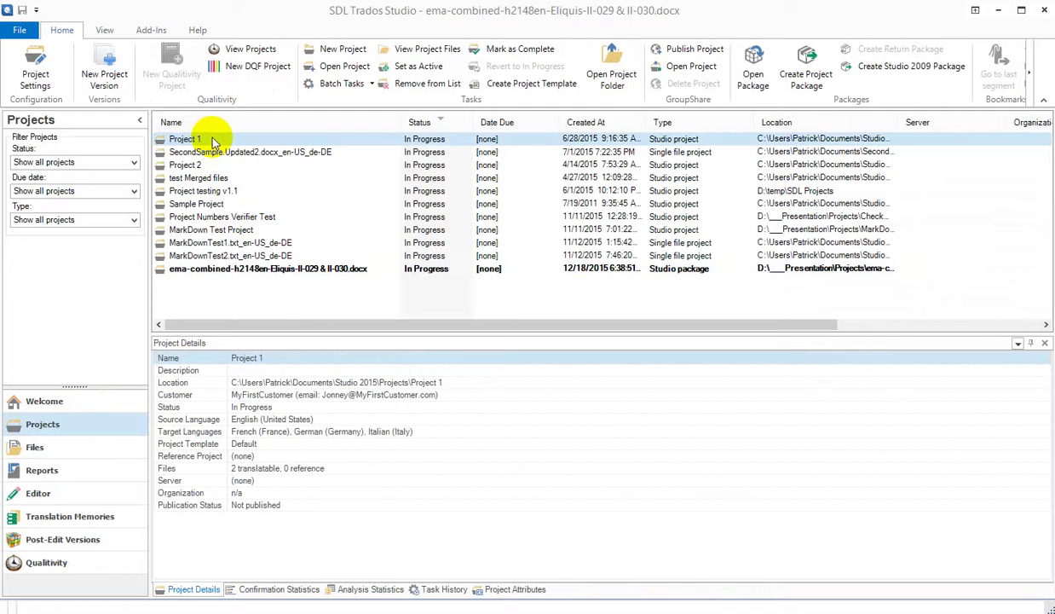
right_click(209, 140)
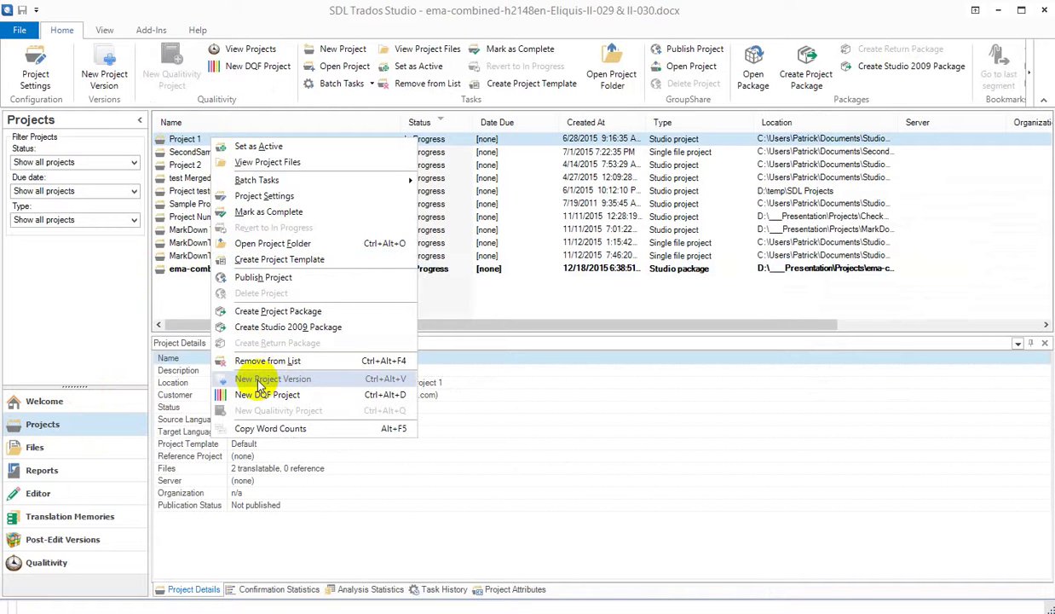
left_click(150, 26)
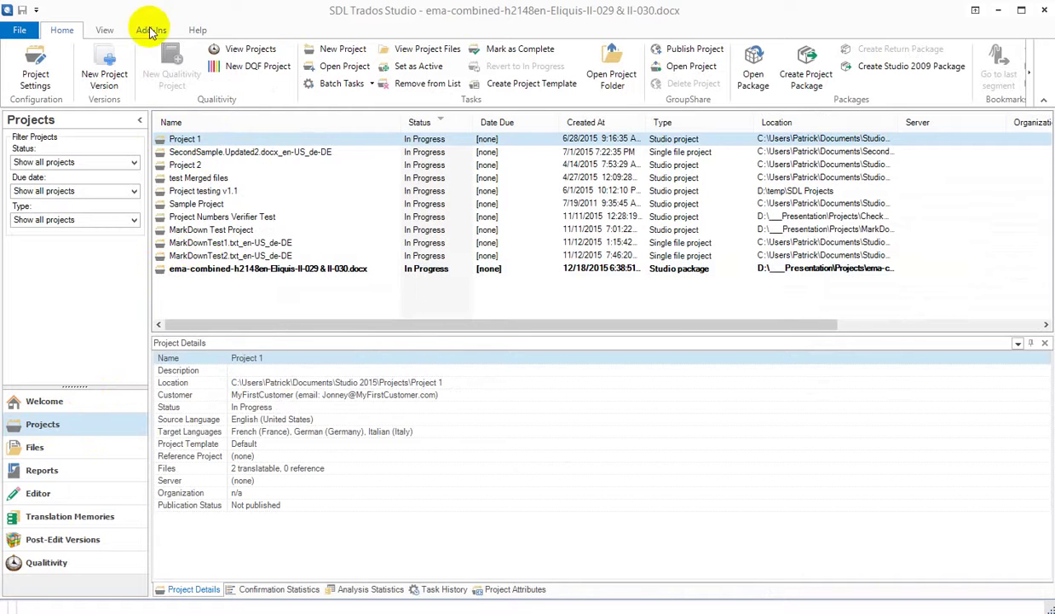
Start a new Project 1 version and name it 'After Revision c2'
left_click(106, 68)
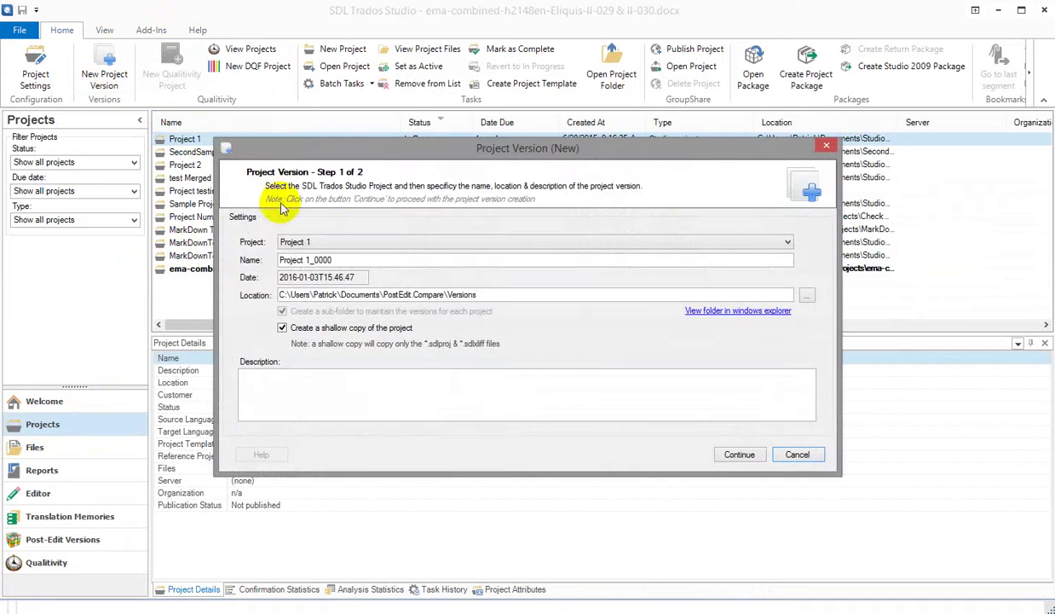
left_click_drag(331, 260, 256, 260)
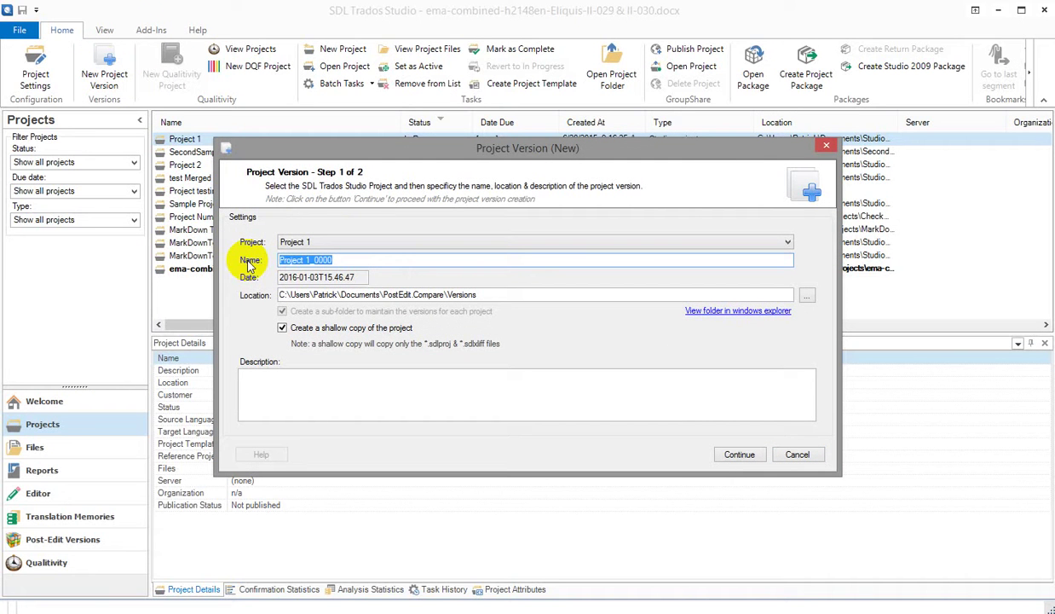
type("After Revis")
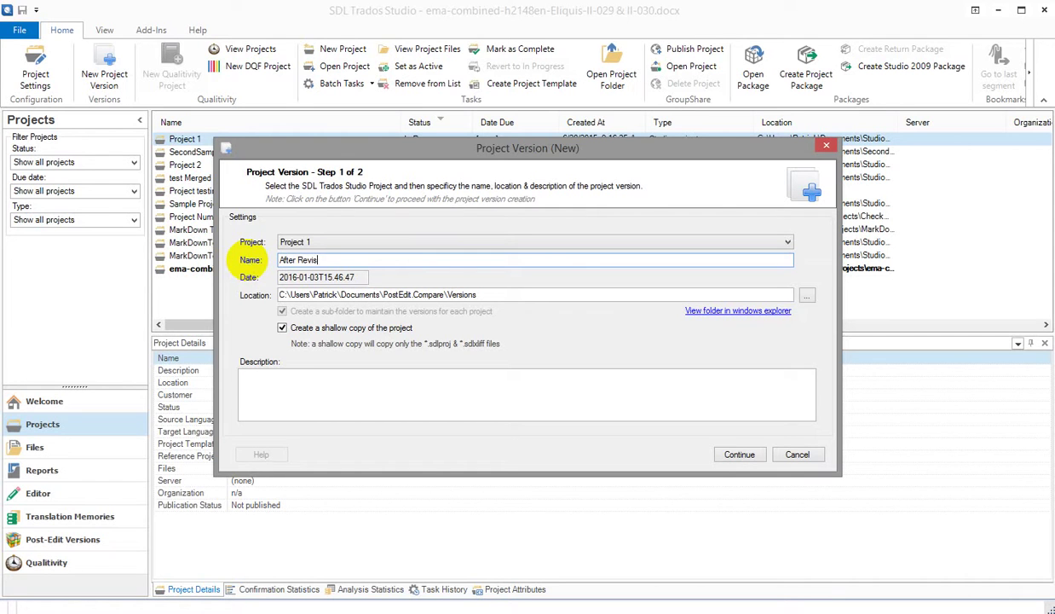
type("ion c2")
Keep 'Create a shallow copy' checked, create the version and close the finished window
left_click_drag(482, 294, 429, 296)
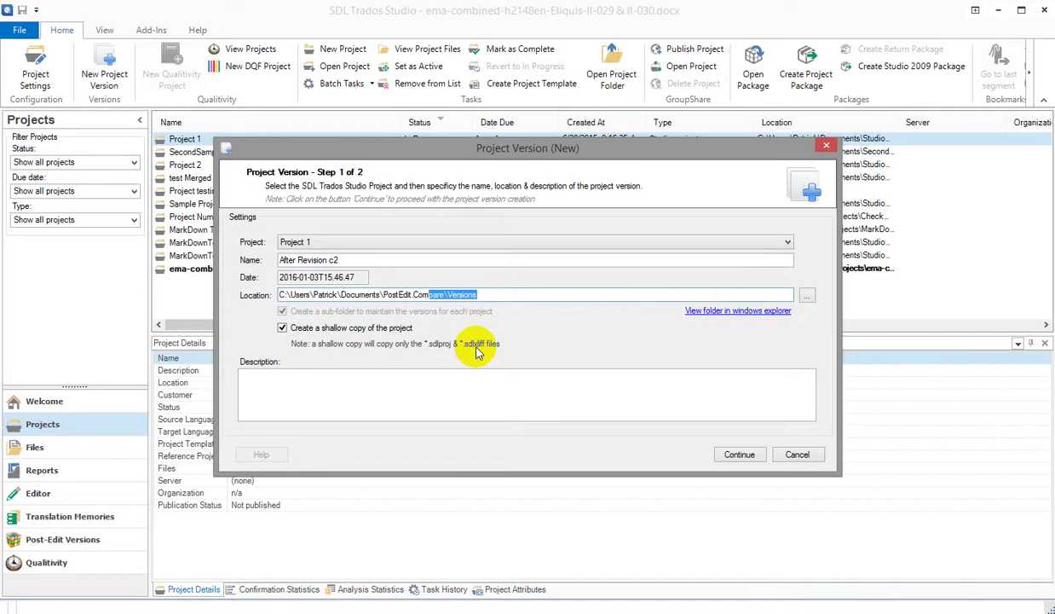
left_click(404, 329)
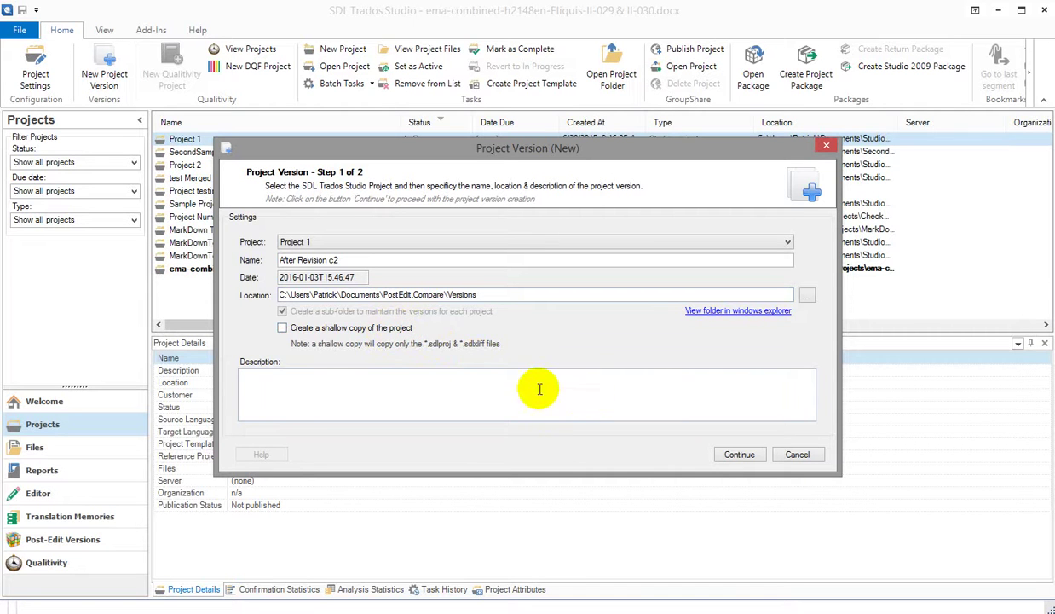
left_click(354, 327)
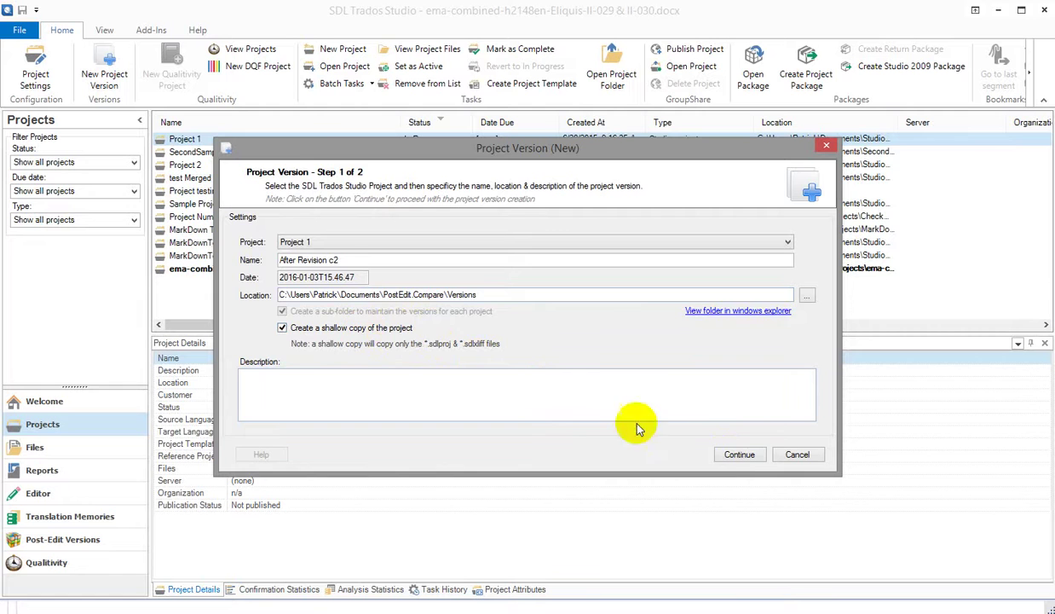
left_click(740, 454)
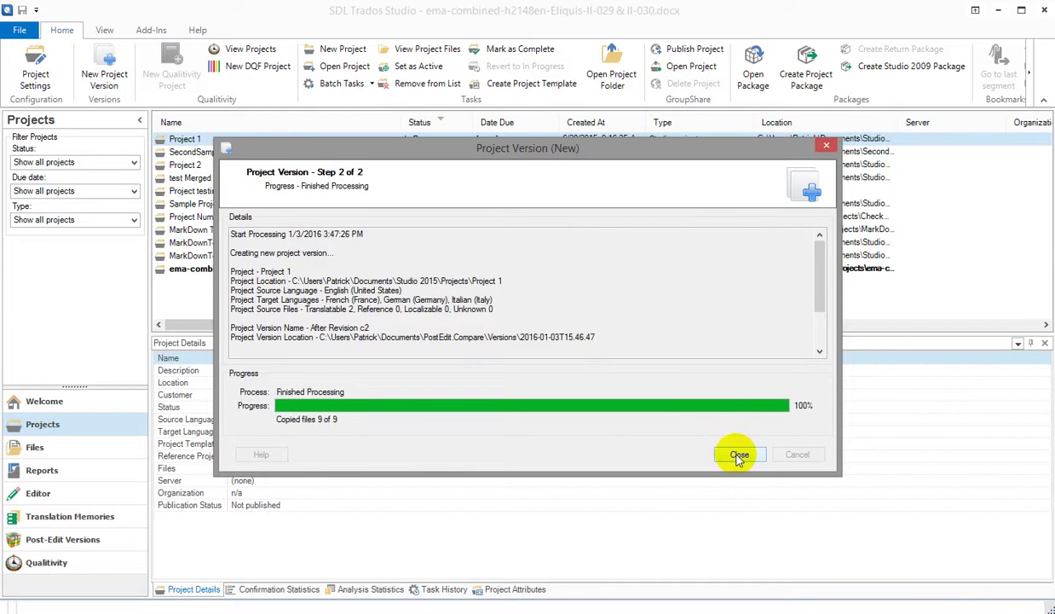
left_click(738, 456)
In Post-Edit Versions, select After Revision c2 and bring up its actions
left_click(48, 540)
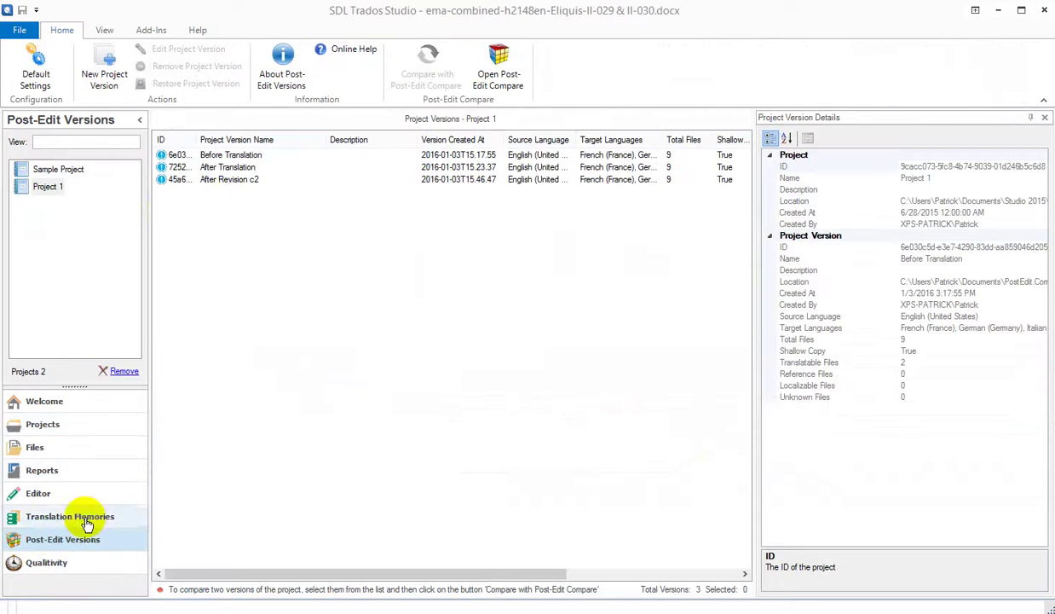
left_click(225, 179)
left_click(255, 167)
left_click(253, 180)
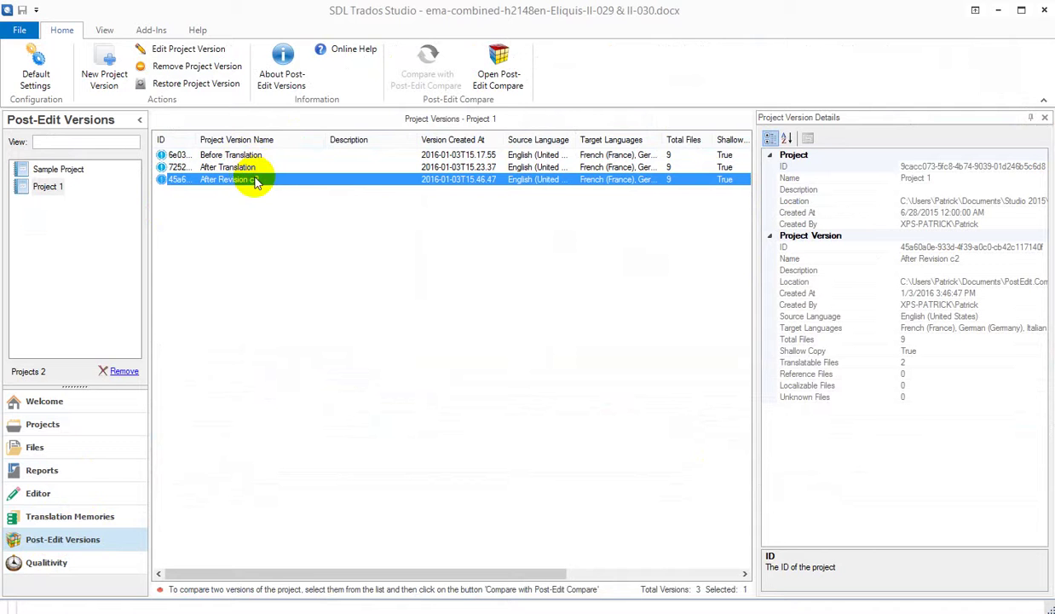
right_click(253, 180)
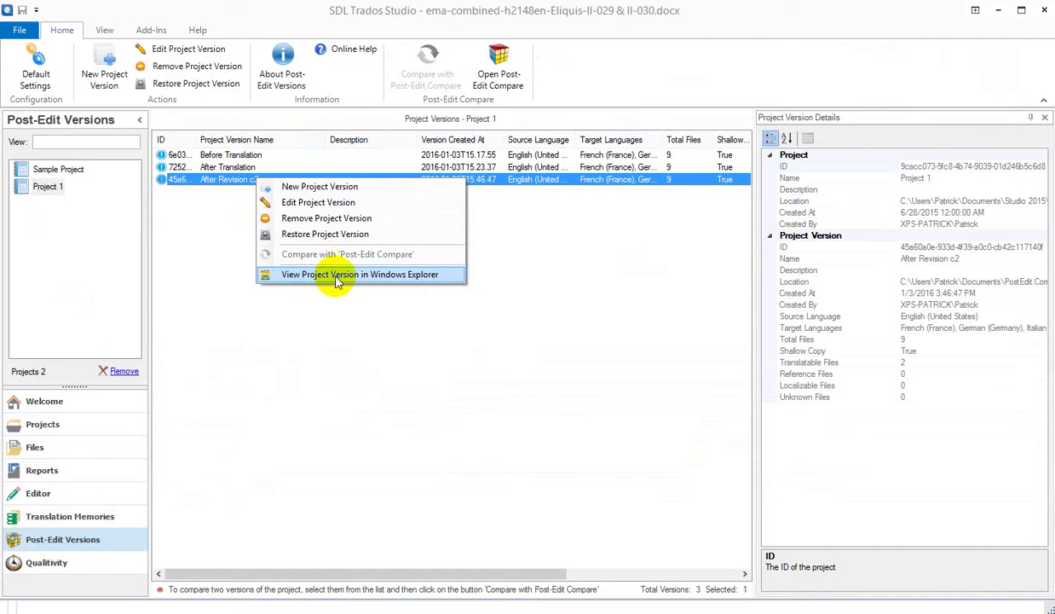
Open the version in File Explorer, browse the 2015 and 2016 dated folders, then close Explorer
left_click(387, 276)
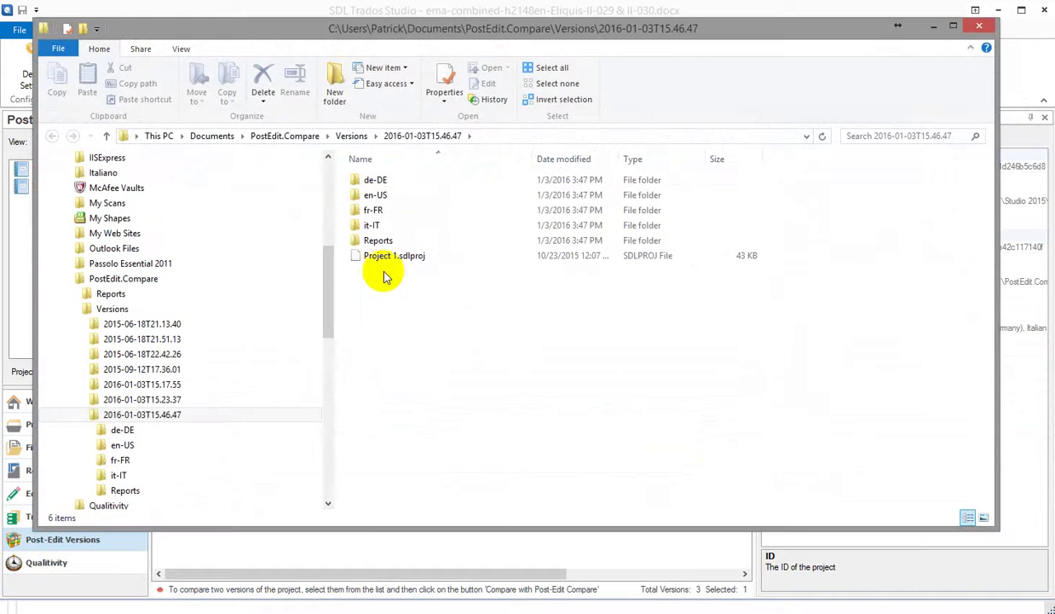
left_click(136, 399)
left_click(147, 383)
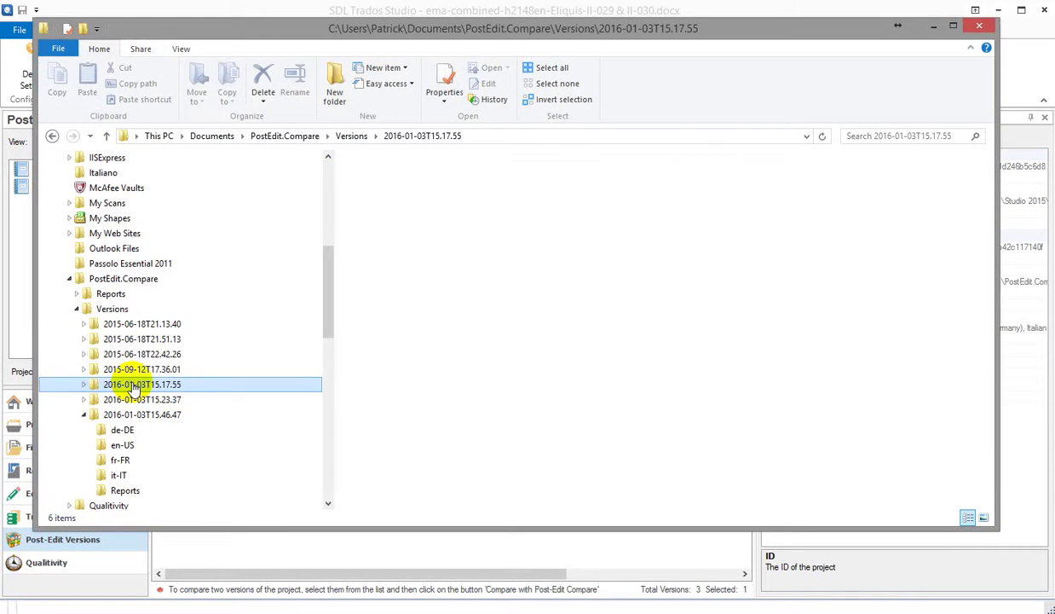
left_click(139, 357)
left_click(144, 369)
left_click(137, 385)
left_click(141, 398)
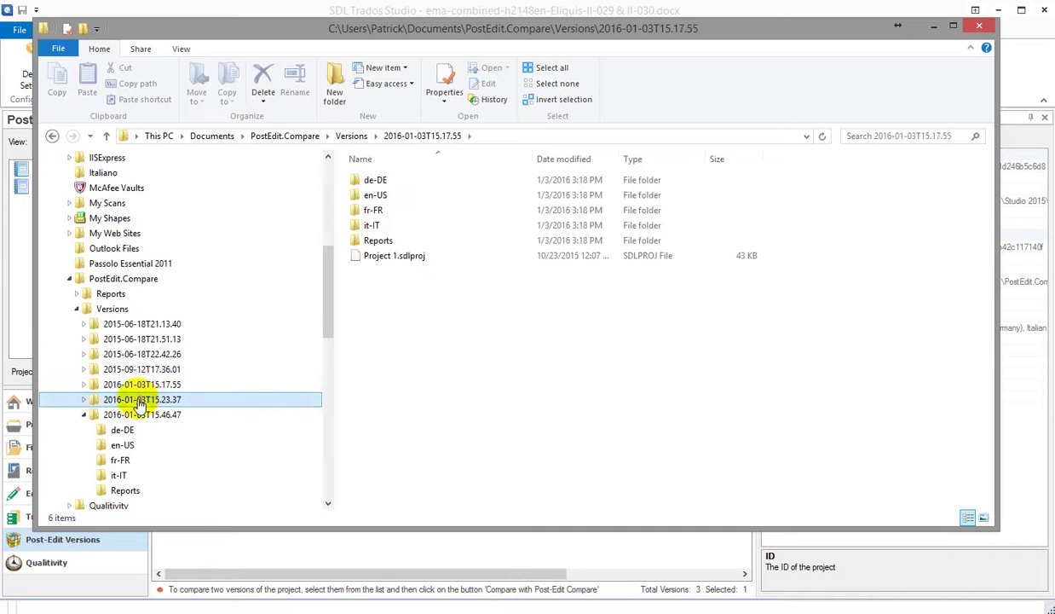
left_click(143, 384)
left_click(147, 369)
left_click(143, 354)
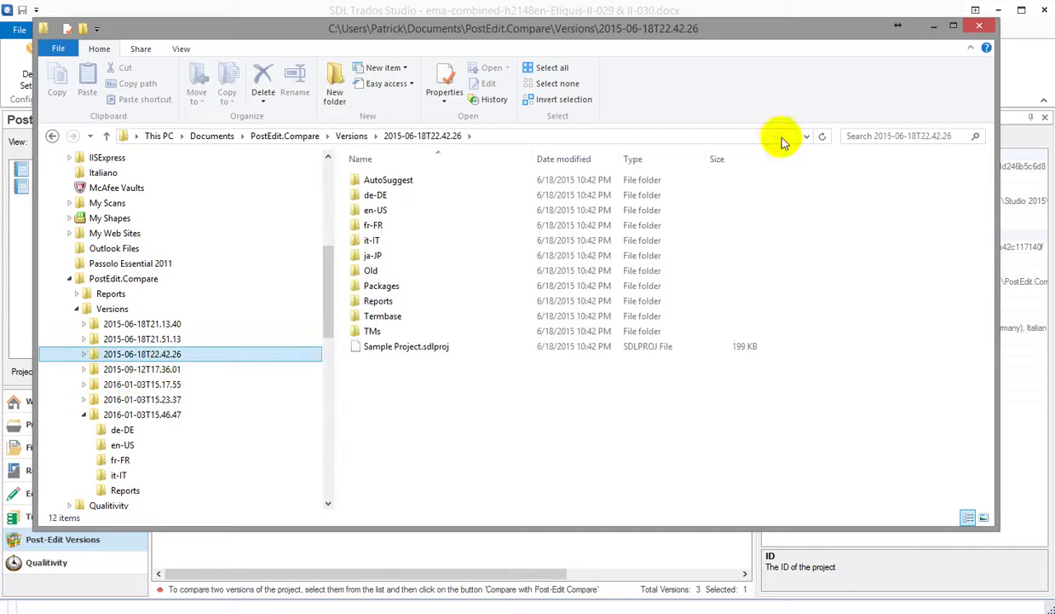
left_click(979, 27)
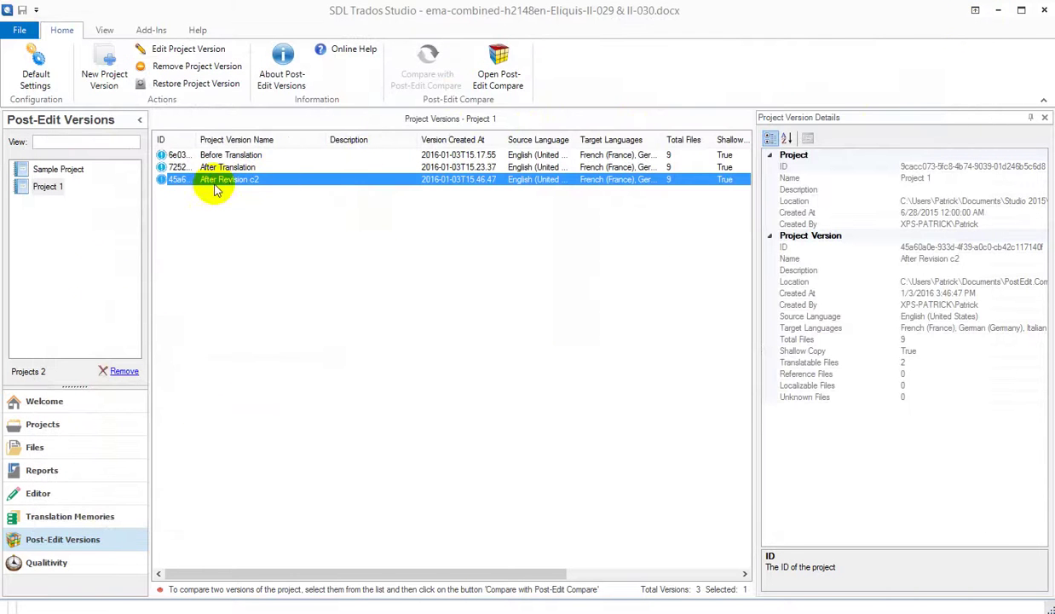
List Sample Project's versions and select Sample Project_0000 together with Sample Project_0003
left_click(49, 543)
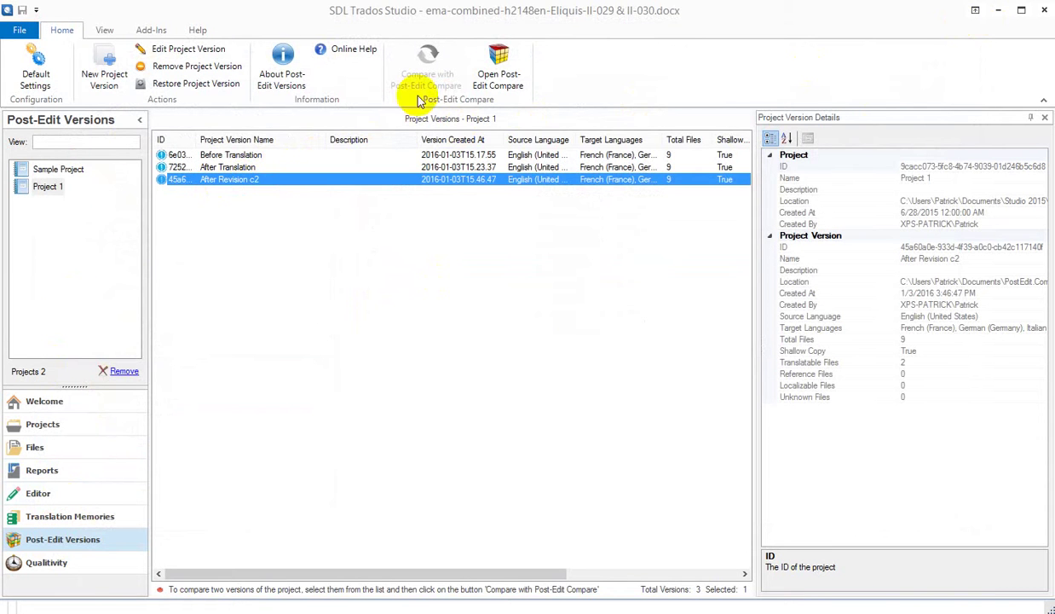
left_click(58, 170)
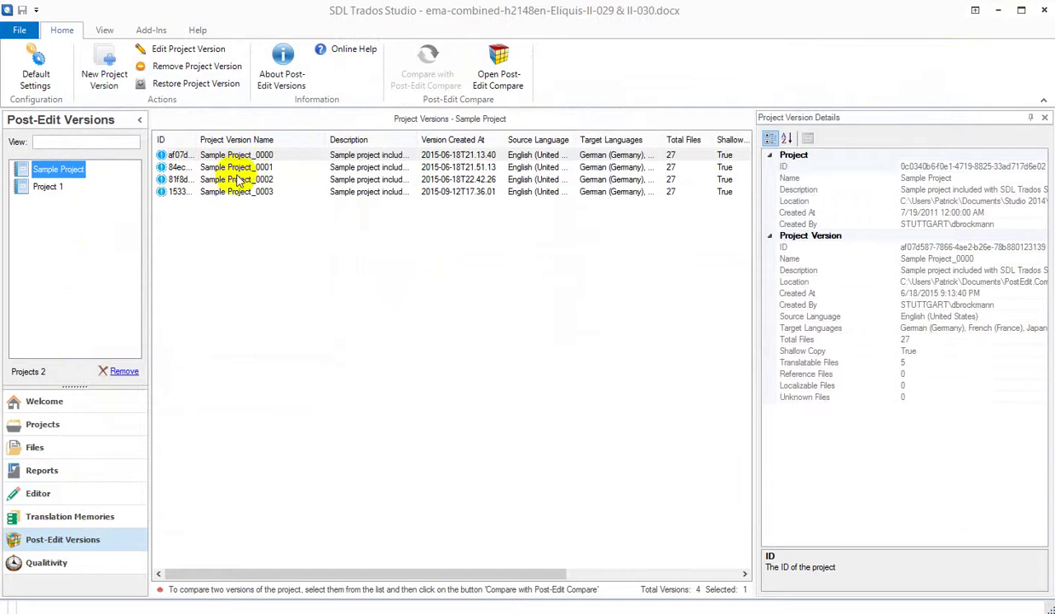
left_click(269, 157)
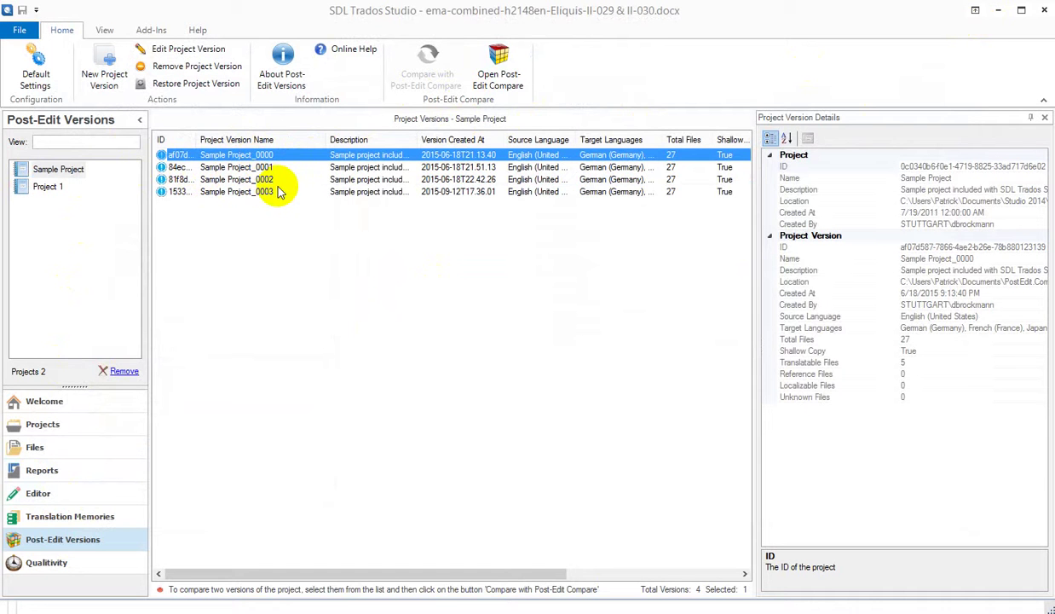
left_click(265, 193, "ctrl")
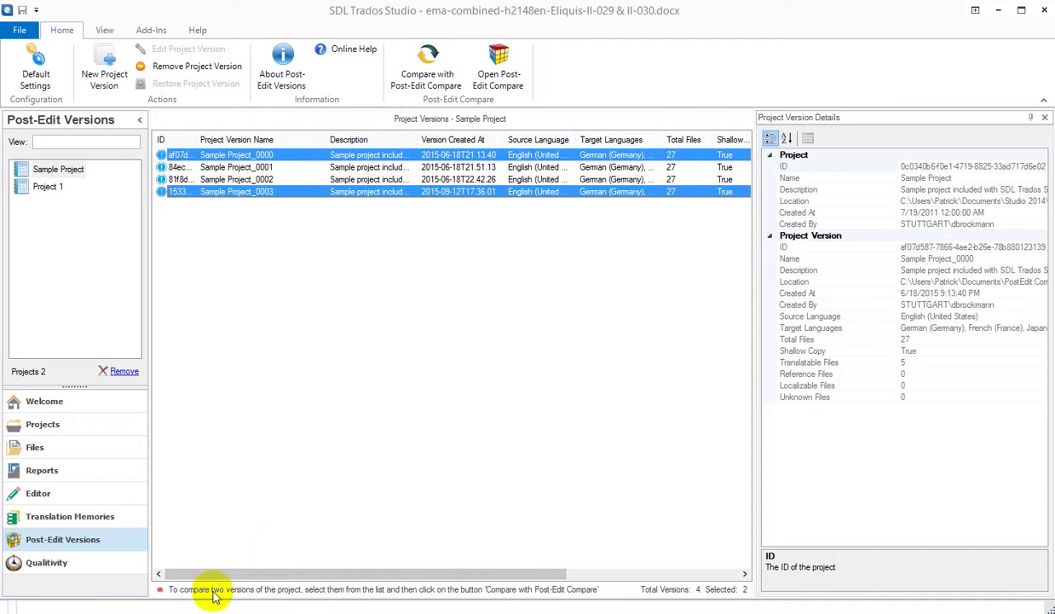
right_click(253, 196)
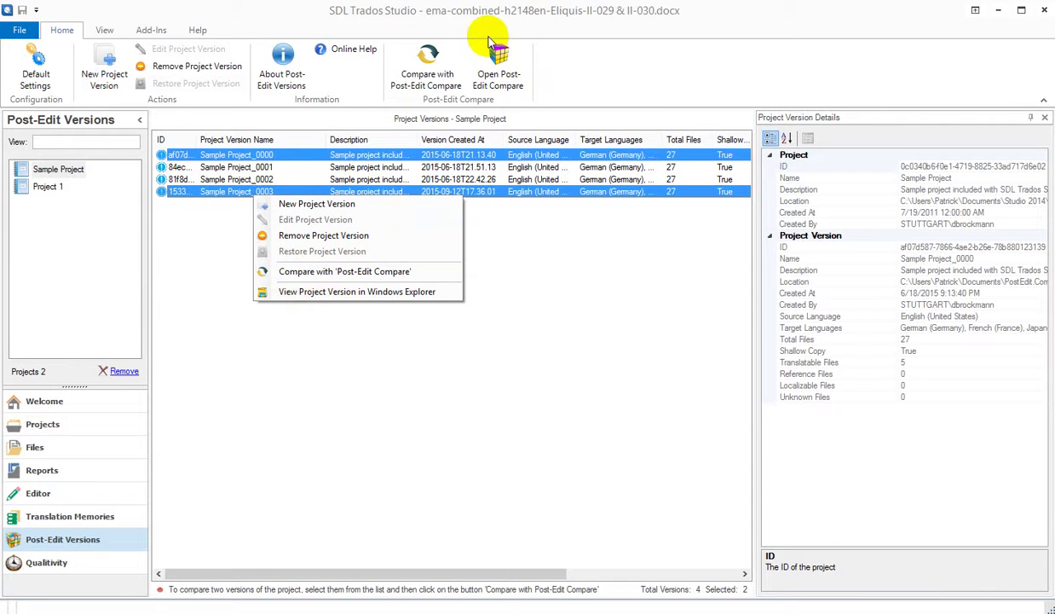
left_click(464, 65)
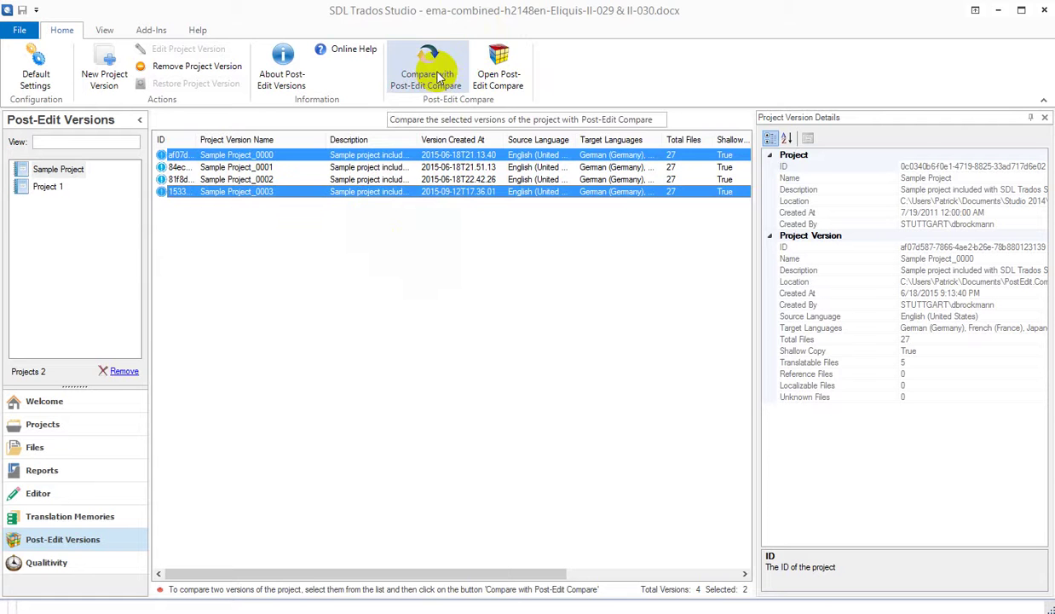
Send both versions to Post-Edit Compare, enlarge its window and inspect the de-DE folder
left_click(437, 77)
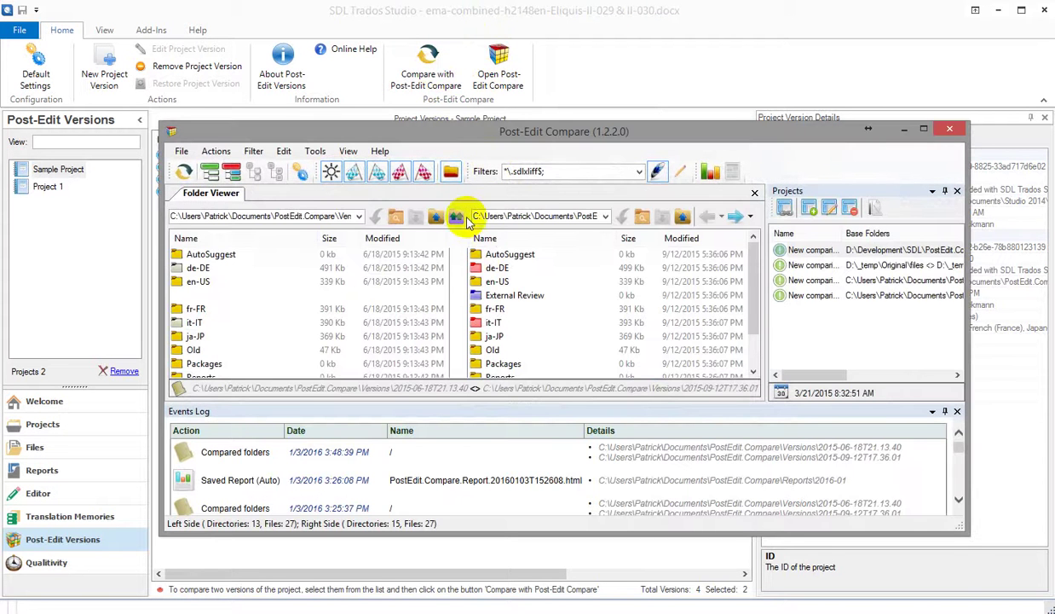
left_click_drag(162, 124, 14, 60)
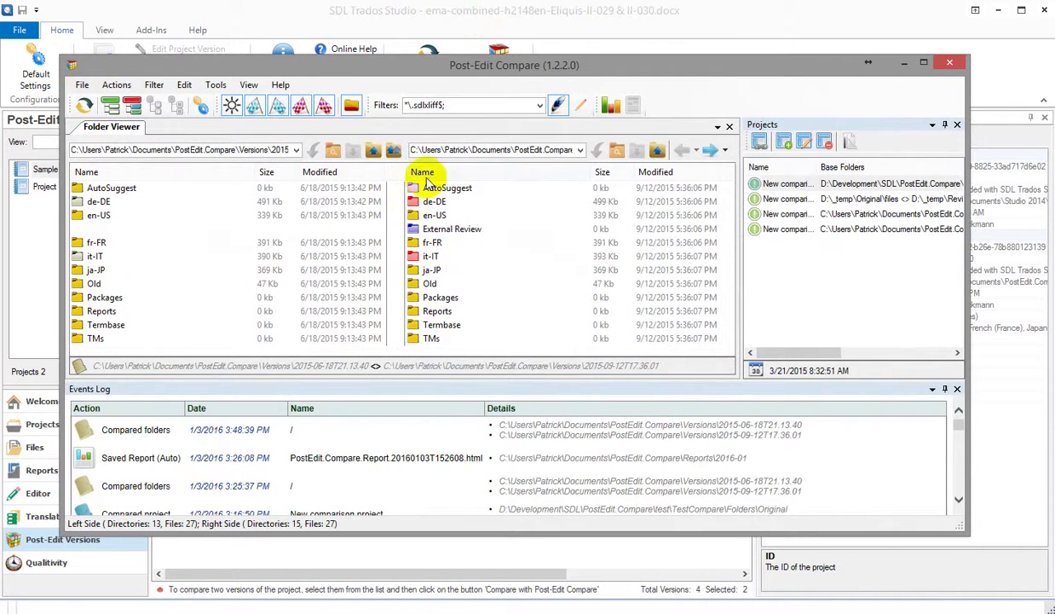
double_click(414, 201)
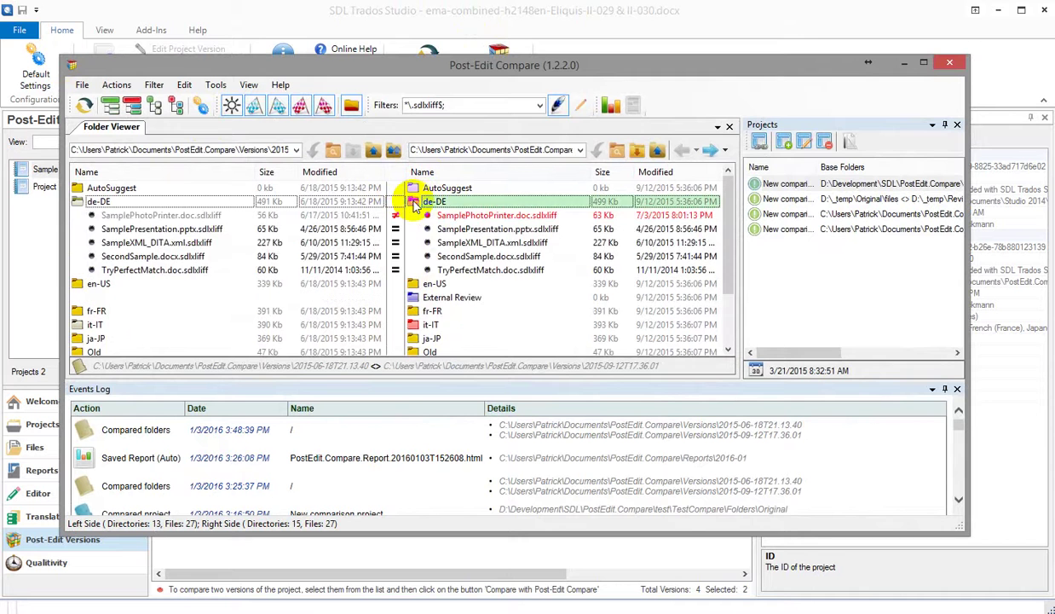
double_click(416, 203)
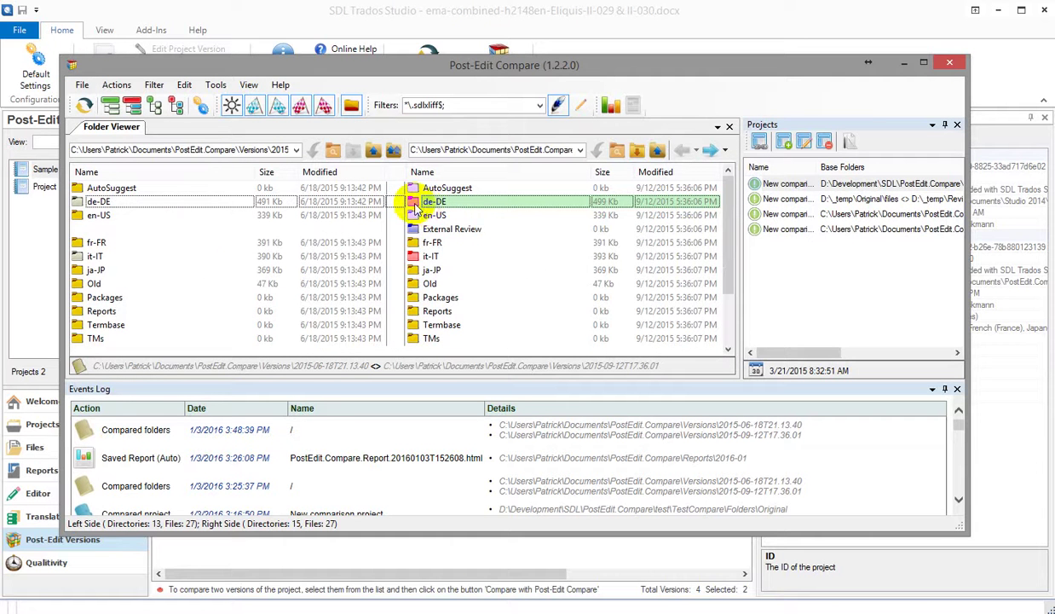
double_click(417, 205)
double_click(421, 205)
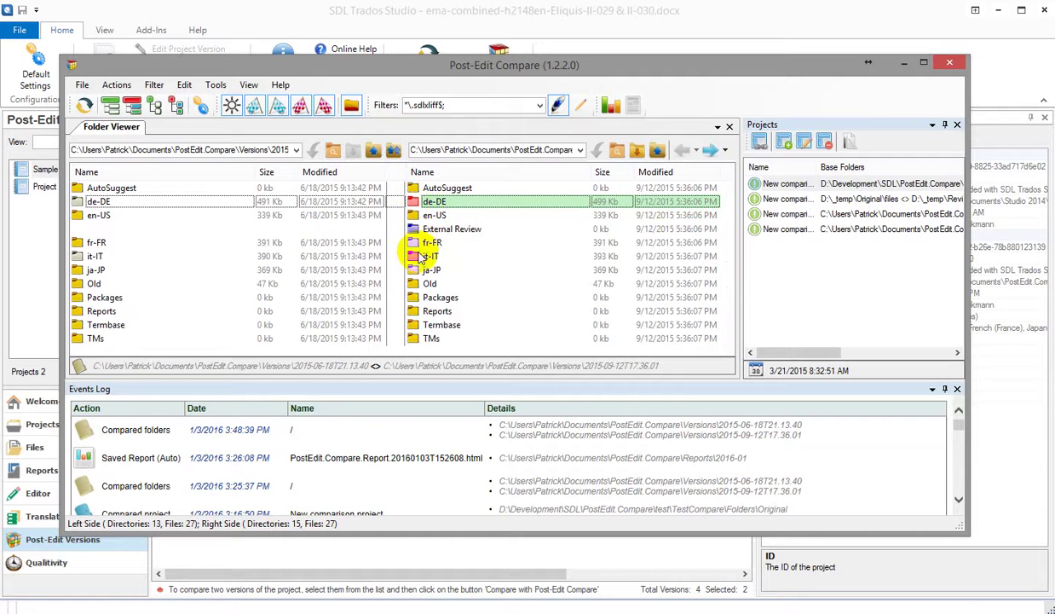
Expand it-IT and select the changed SamplePhotoPrinter.doc.sdlxliff file
double_click(419, 257)
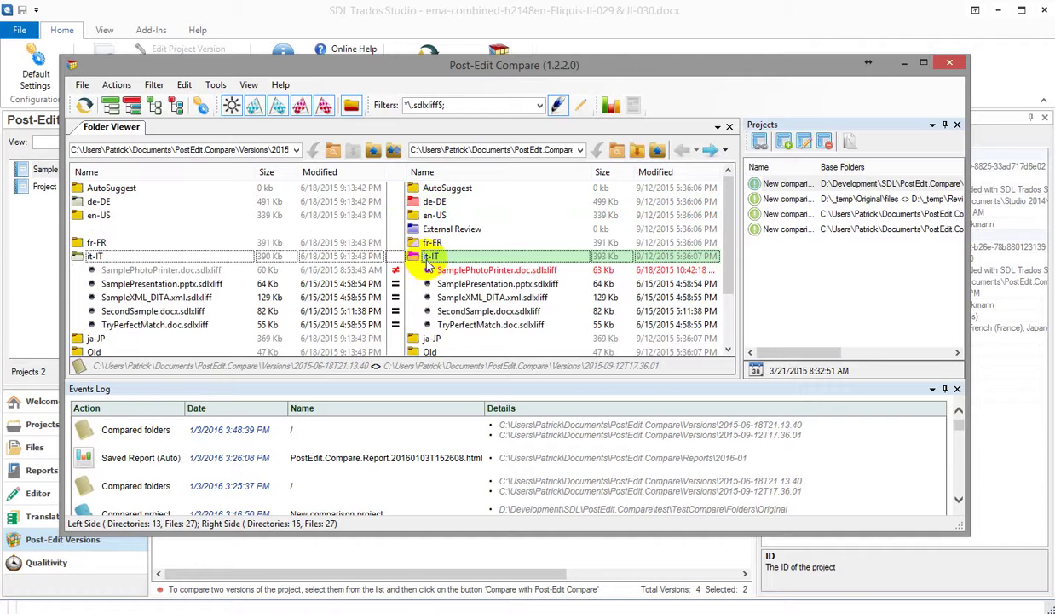
left_click(410, 271)
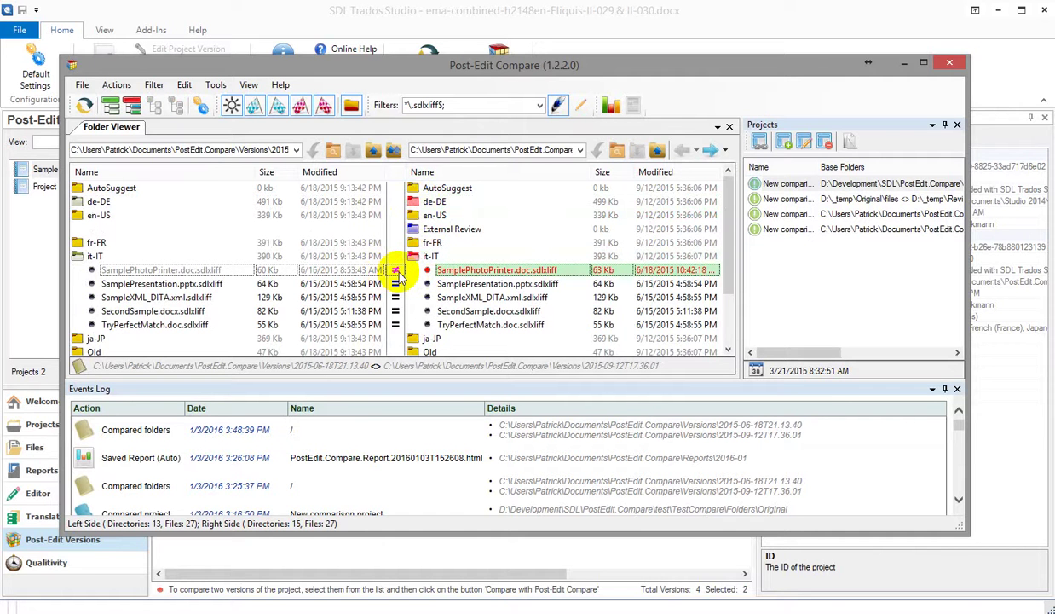
double_click(417, 256)
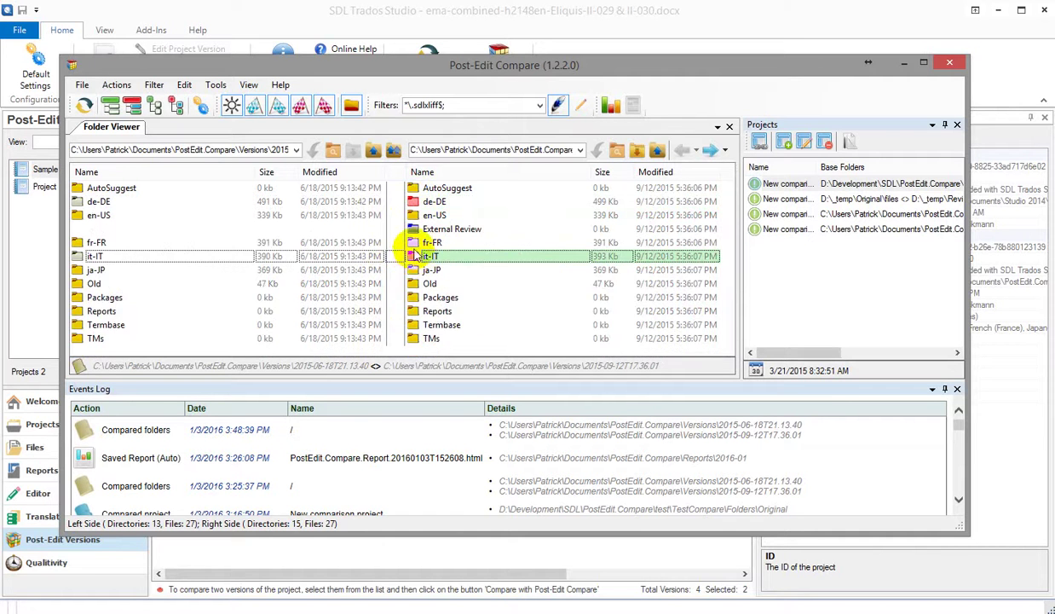
double_click(419, 258)
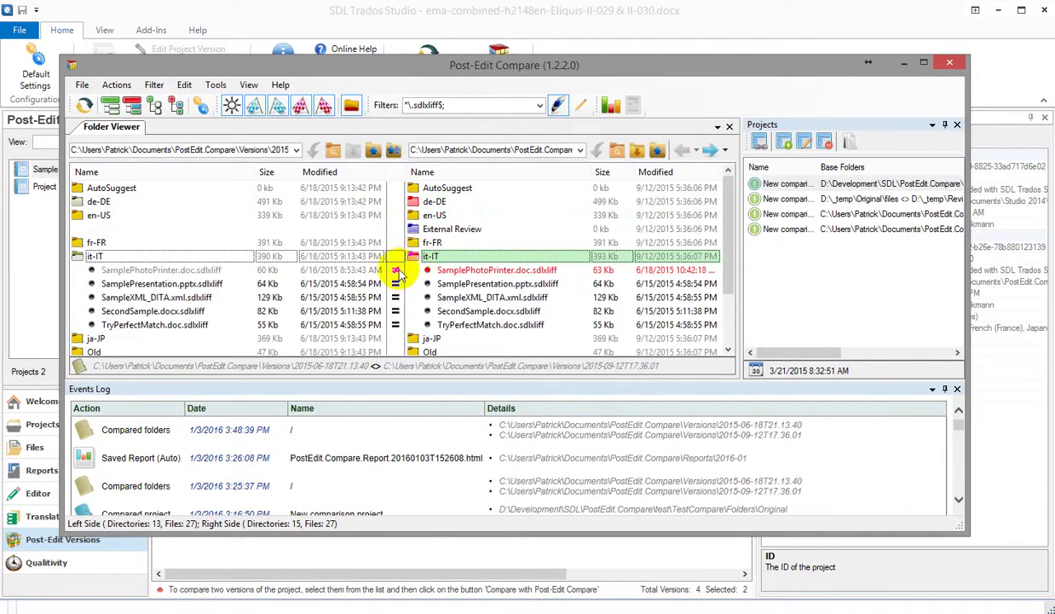
mouse_move(404, 72)
left_mouse_down()
mouse_move(635, 20)
mouse_move(677, 64)
mouse_move(430, 75)
mouse_move(406, 54)
mouse_move(416, 59)
left_mouse_up()
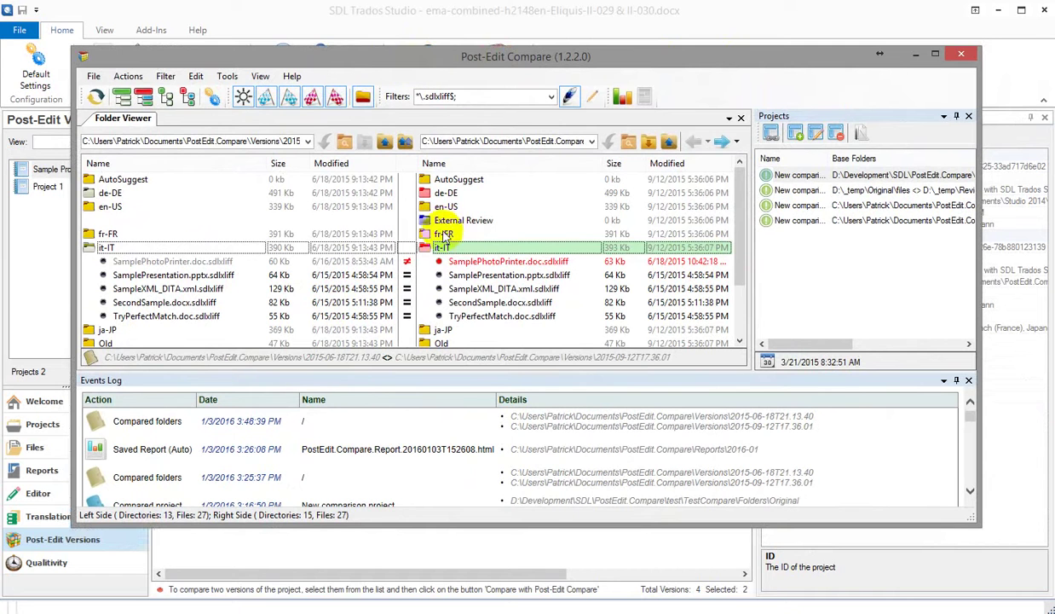
Run the Report Wizard for SamplePhotoPrinter.doc.sdlxliff with default options to generate the report
double_click(409, 265)
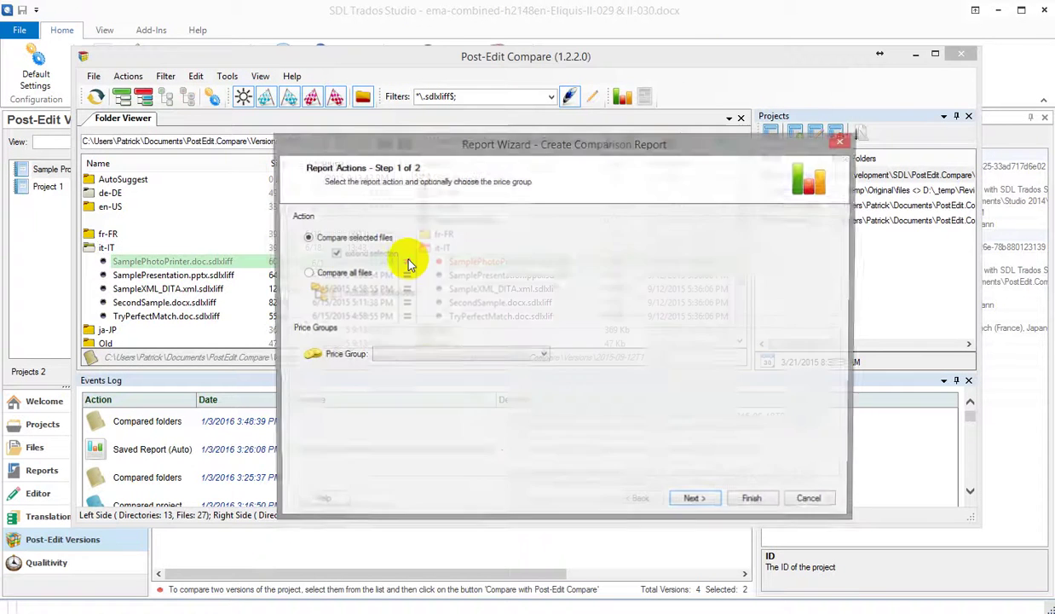
left_click(697, 501)
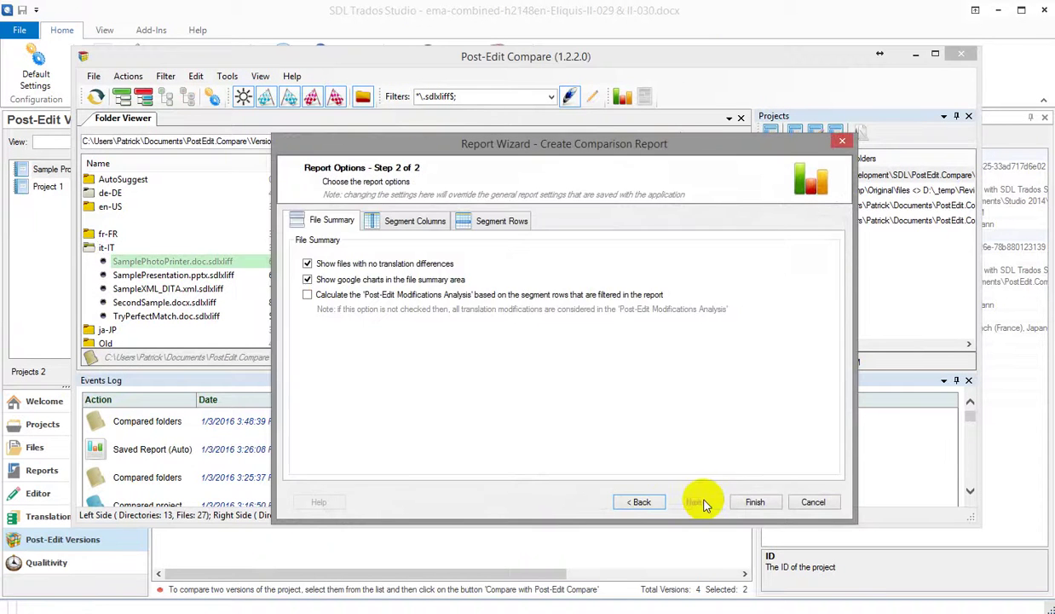
left_click(753, 501)
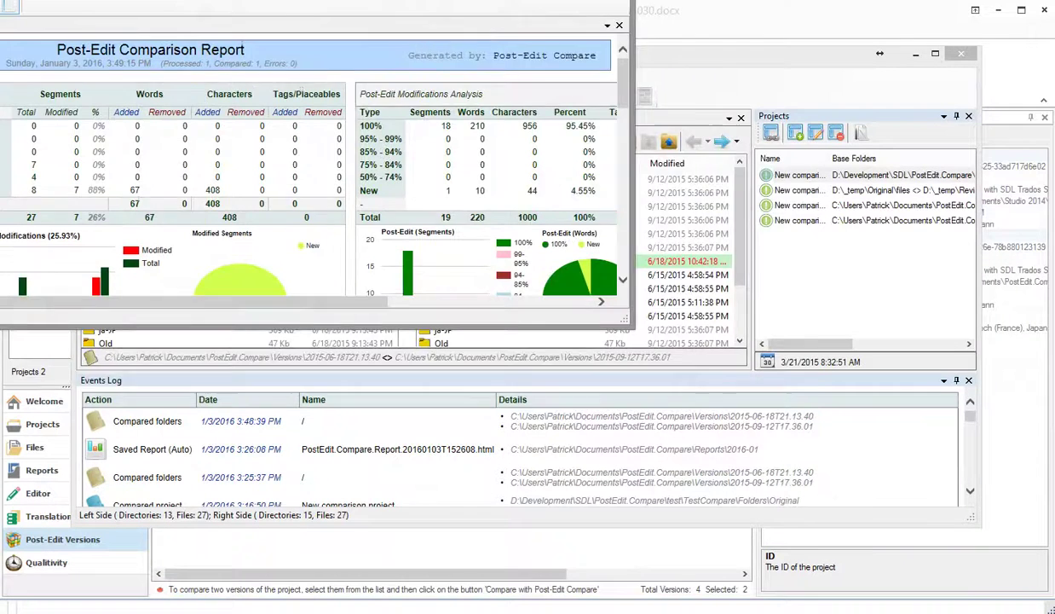
Move and enlarge the report viewer to review the charts, then close it
left_click_drag(256, 7, 352, 24)
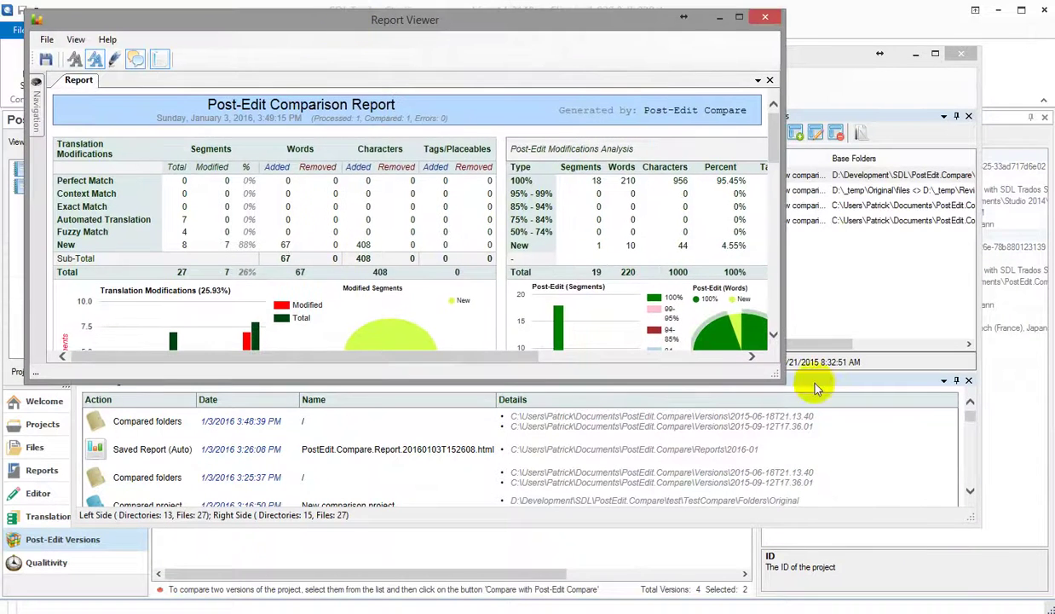
left_click_drag(771, 373, 1028, 585)
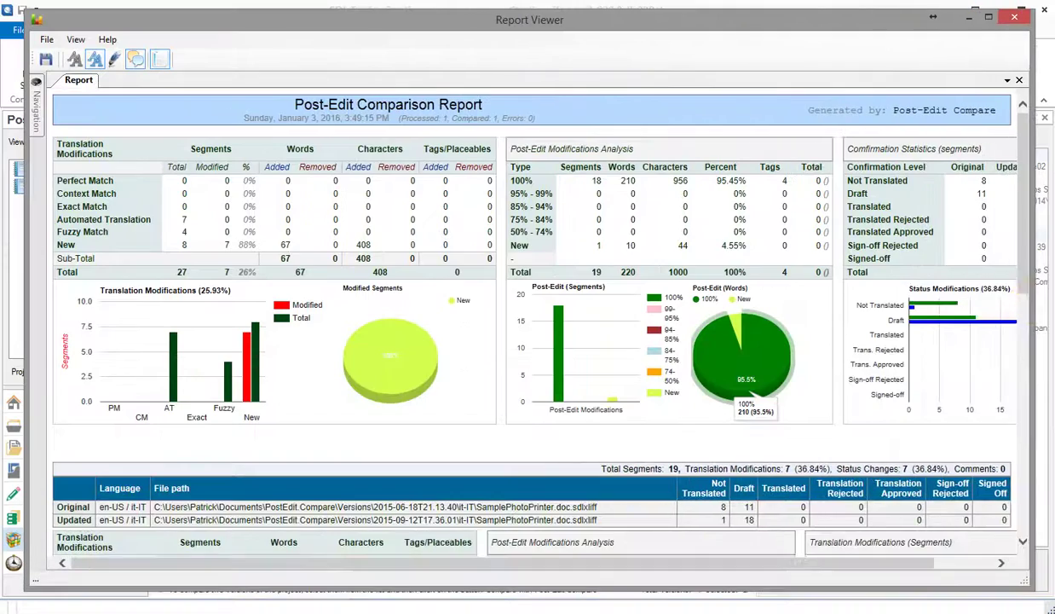
left_click_drag(1028, 294, 1043, 271)
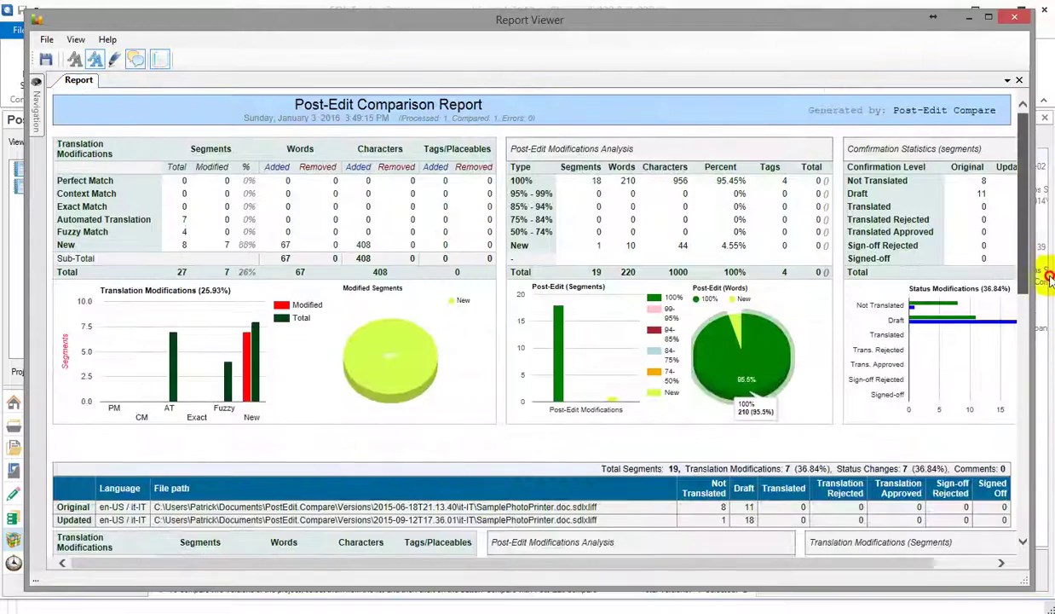
left_click(1016, 18)
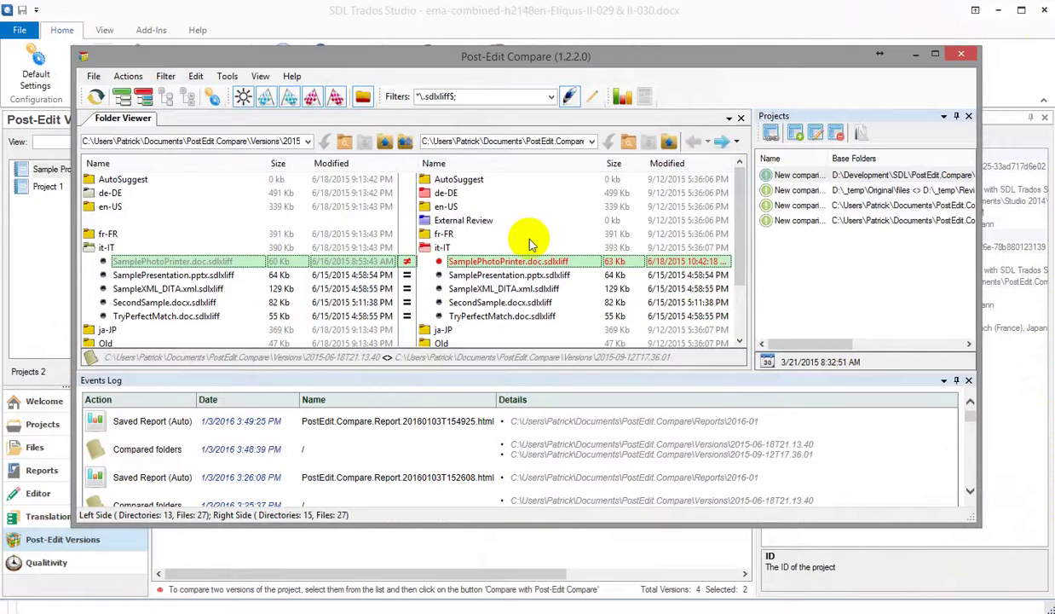